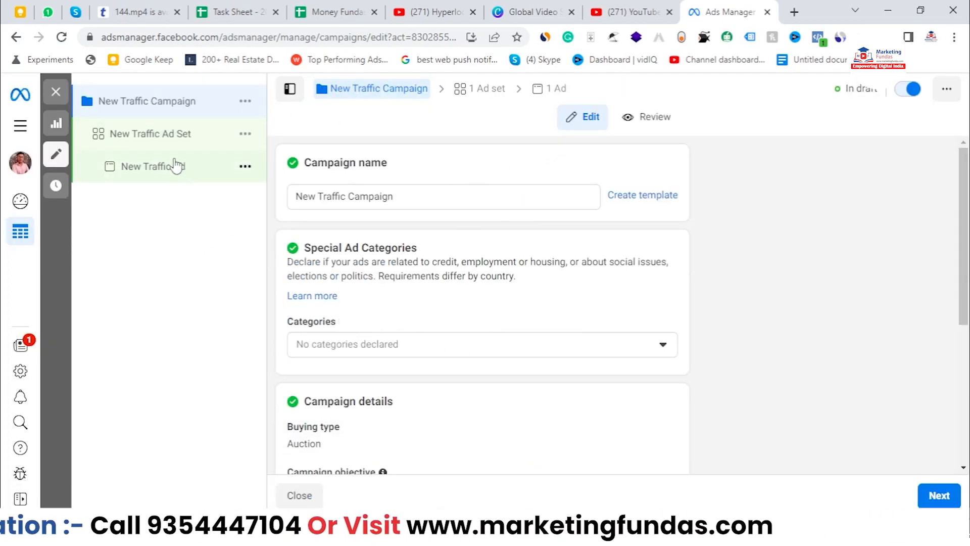
Open the New Traffic Ad Set for editing and go to the Locations settings of its audience.
{"action": "left_click", "coordinate": [160, 148]}
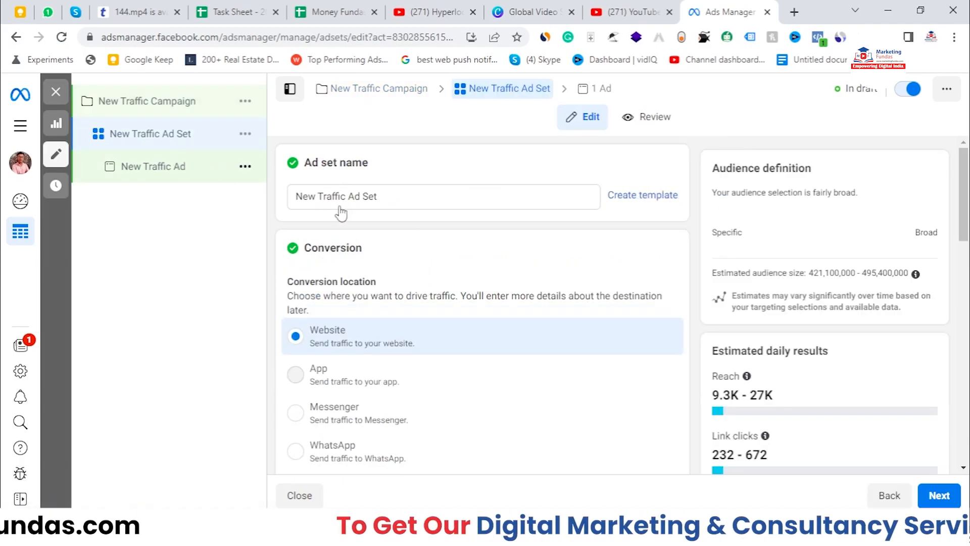
{"action": "scroll", "coordinate": [525, 272], "scroll_direction": "down", "scroll_amount": 3}
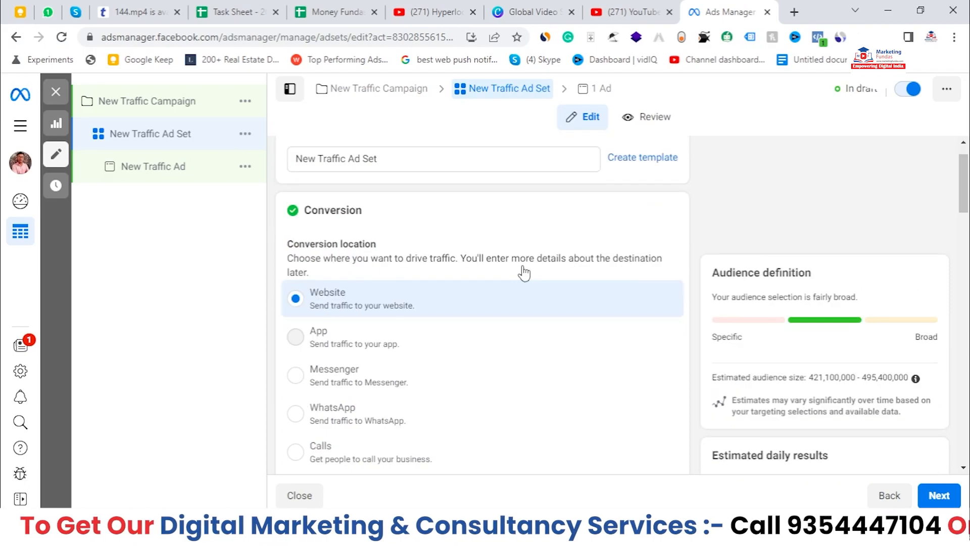
{"action": "scroll", "coordinate": [524, 273], "scroll_direction": "down", "scroll_amount": 10}
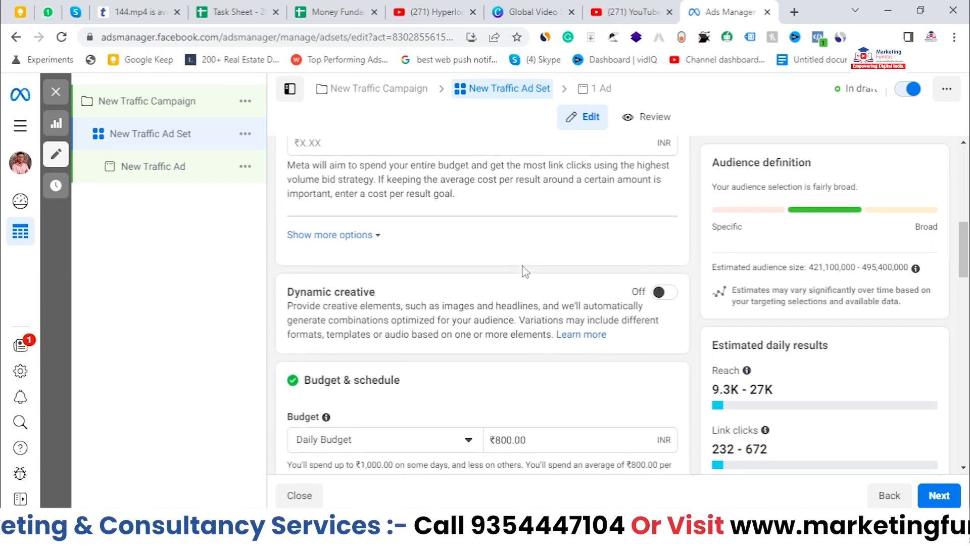
{"action": "scroll", "coordinate": [526, 272], "scroll_direction": "down", "scroll_amount": 10}
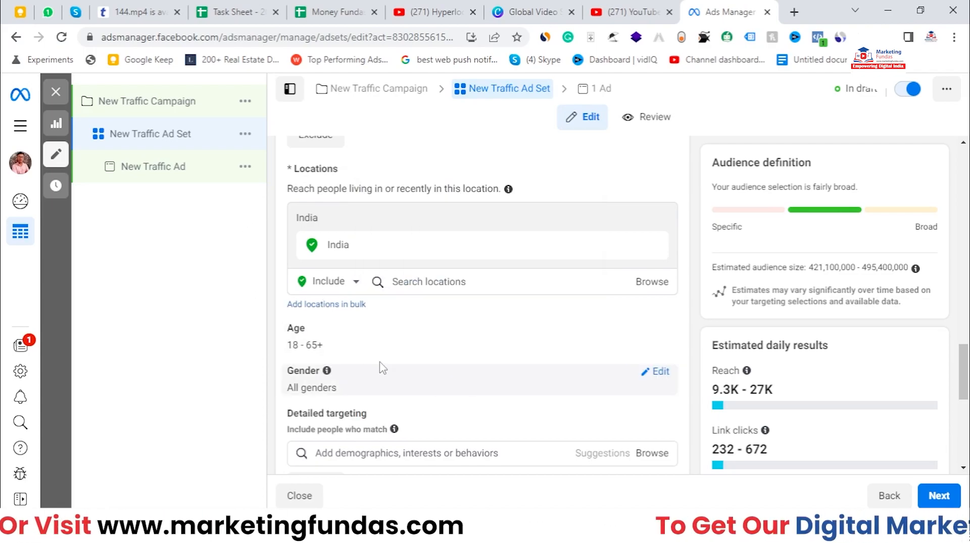
{"action": "scroll", "coordinate": [454, 242], "scroll_direction": "down", "scroll_amount": 2}
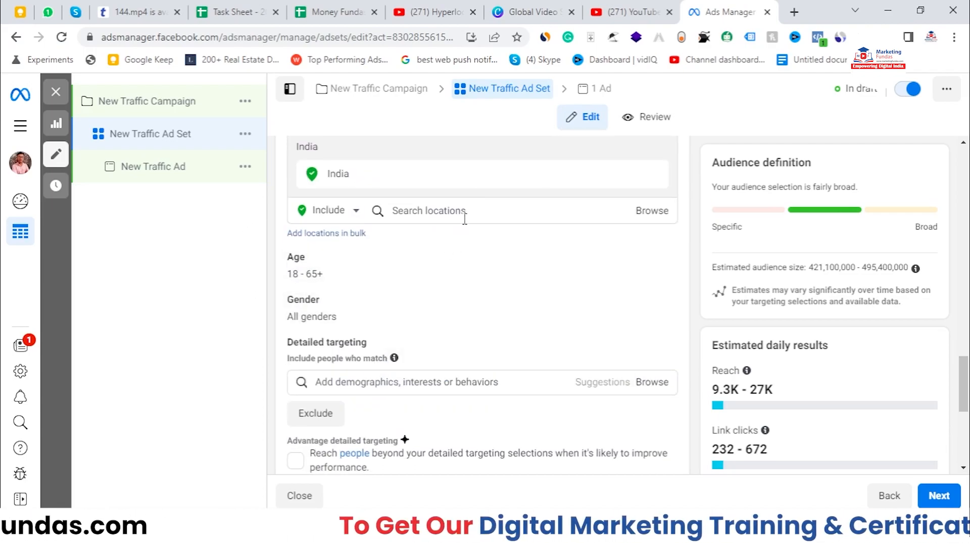
{"action": "scroll", "coordinate": [464, 220], "scroll_direction": "up", "scroll_amount": 1}
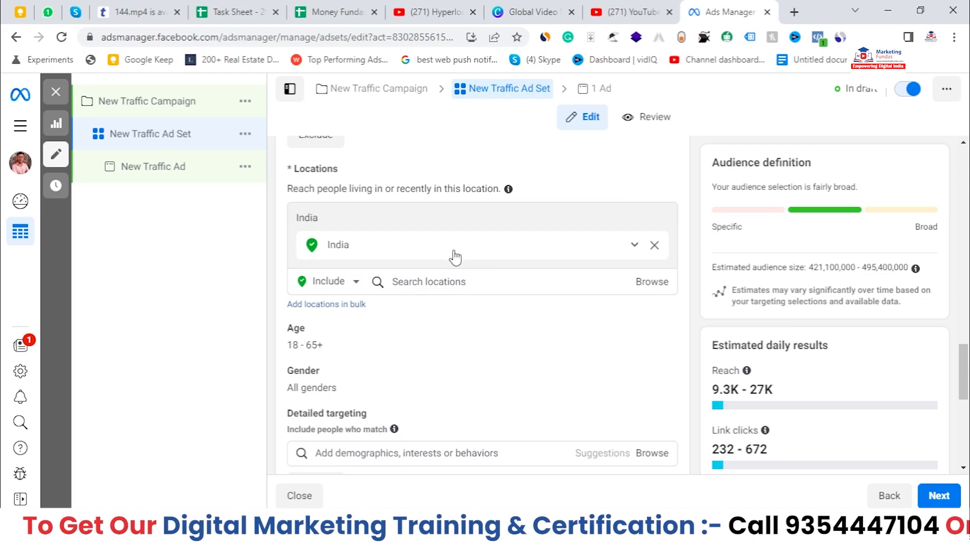
{"action": "scroll", "coordinate": [478, 284], "scroll_direction": "down", "scroll_amount": 1}
{"action": "scroll", "coordinate": [473, 273], "scroll_direction": "up", "scroll_amount": 1}
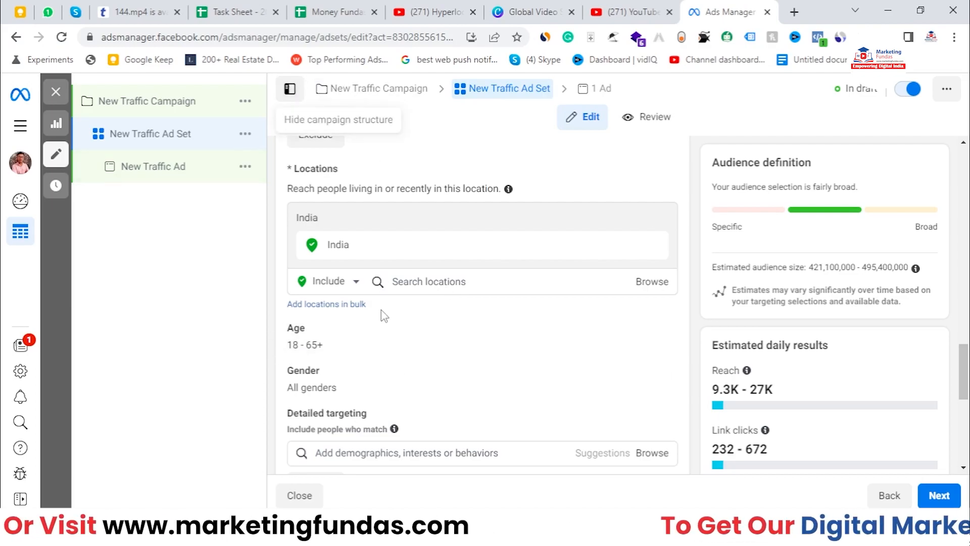
Search the locations for 110092 and target the place Laxmi Nagar Delhi-110092 instead of India.
{"action": "left_click", "coordinate": [422, 287]}
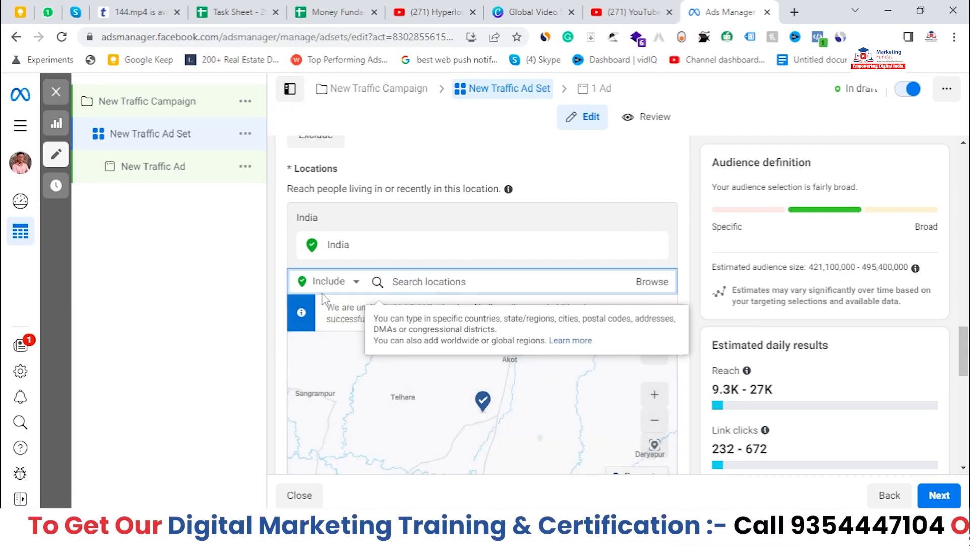
{"action": "scroll", "coordinate": [526, 287], "scroll_direction": "down", "scroll_amount": 1}
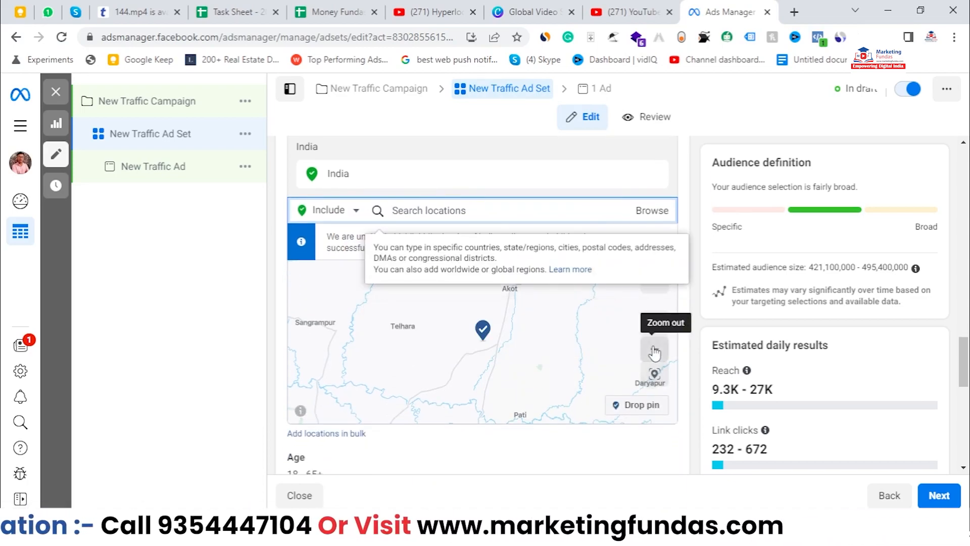
{"action": "left_click", "coordinate": [655, 352]}
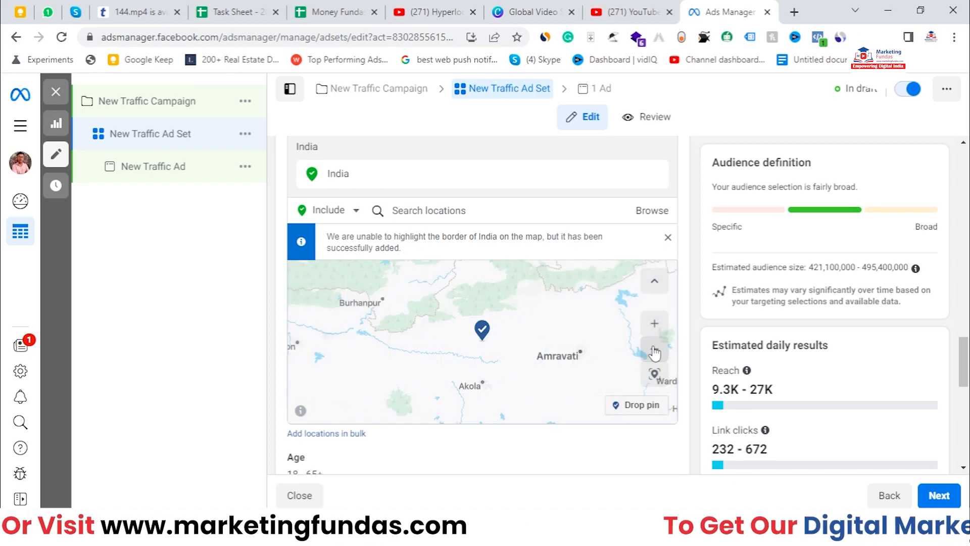
{"action": "left_click", "coordinate": [573, 217]}
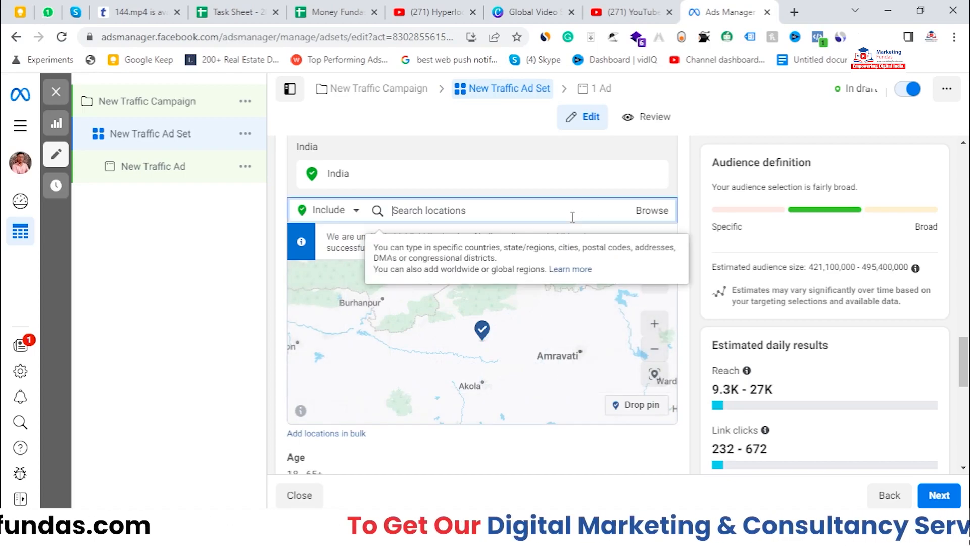
{"action": "type", "text": "1"}
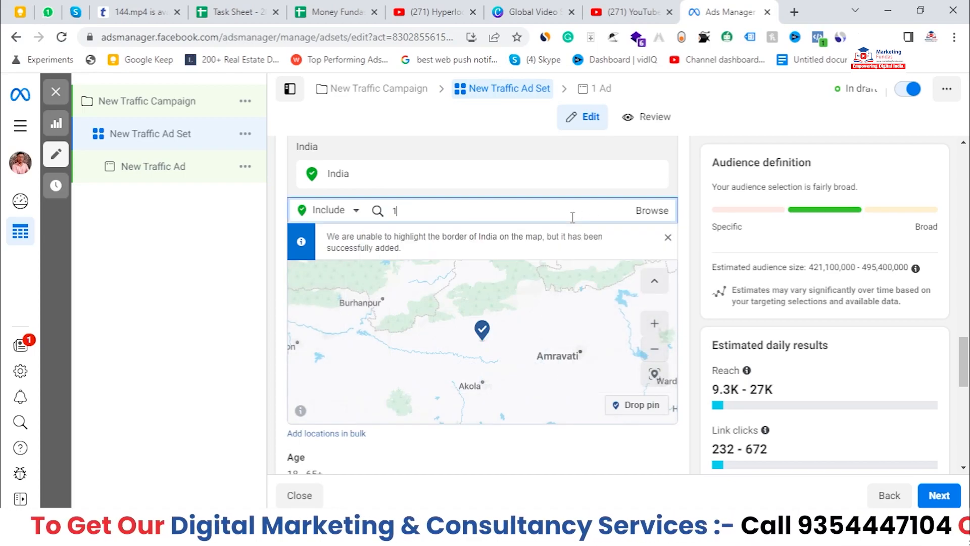
{"action": "type", "text": "10092"}
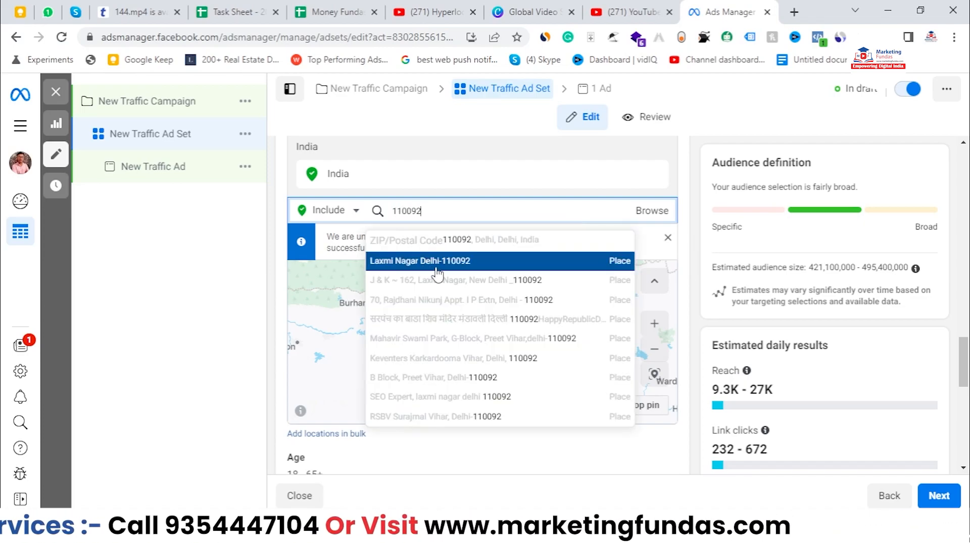
{"action": "left_click", "coordinate": [493, 261]}
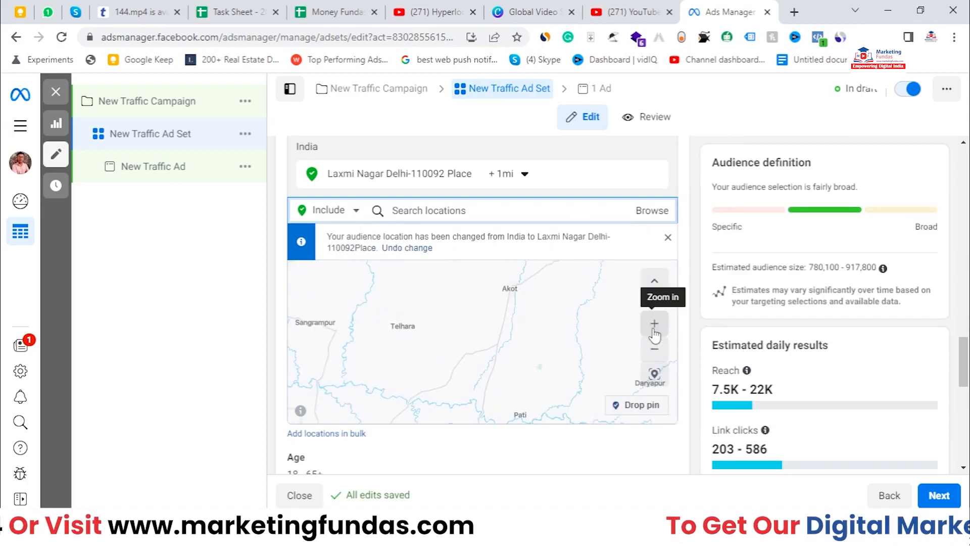
{"action": "left_click", "coordinate": [655, 351]}
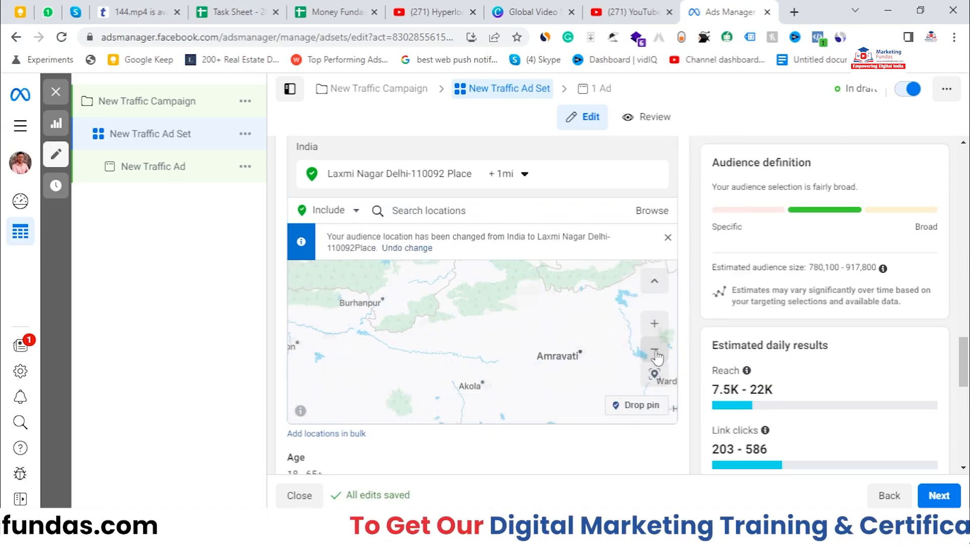
{"action": "left_click", "coordinate": [477, 212]}
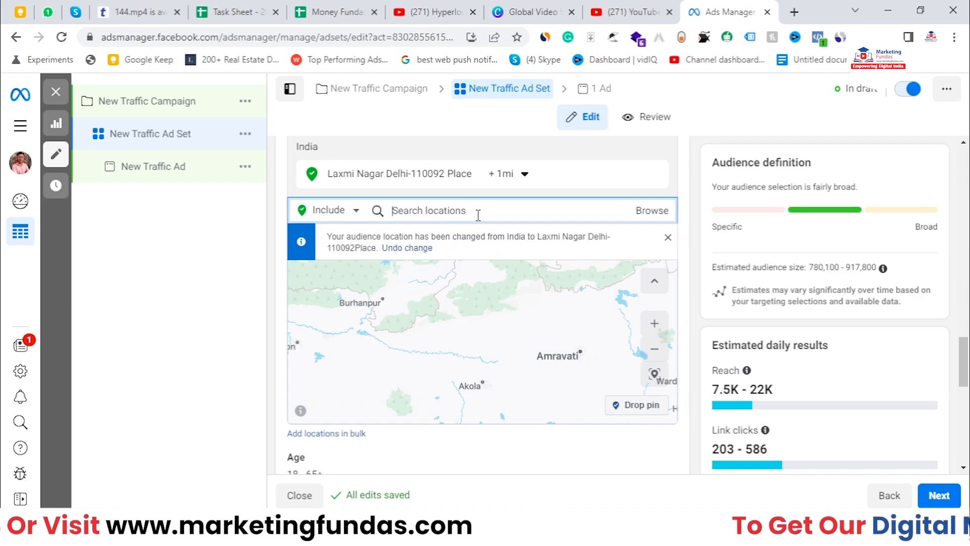
{"action": "left_click", "coordinate": [381, 183]}
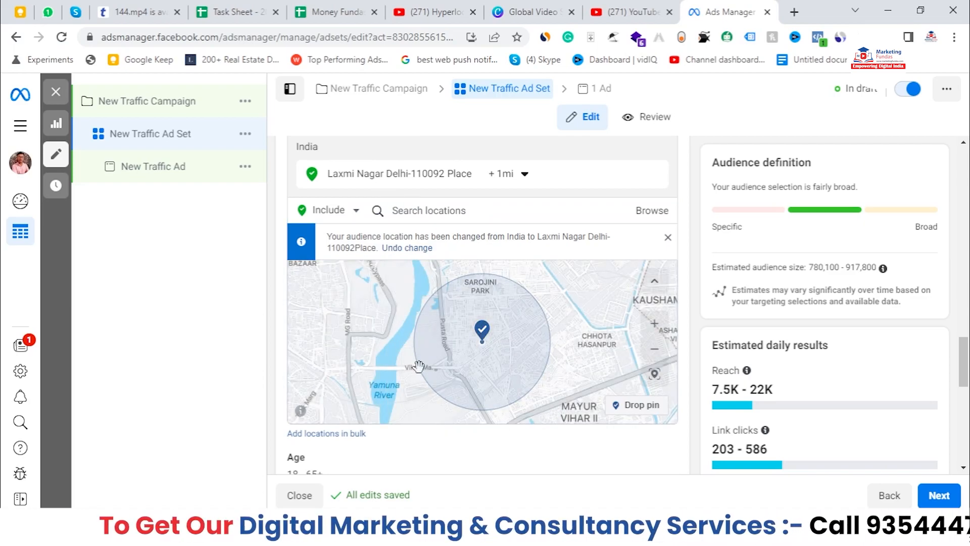
Include the ZIP/postal code 110092 in Delhi as a location and remove the Laxmi Nagar place.
{"action": "left_click", "coordinate": [459, 213]}
{"action": "type", "text": "110092"}
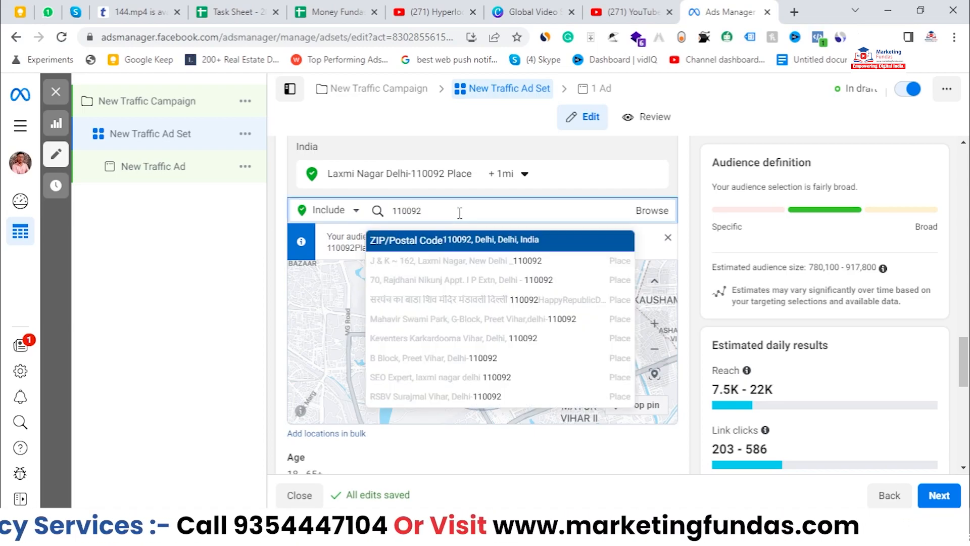
{"action": "left_click", "coordinate": [492, 244]}
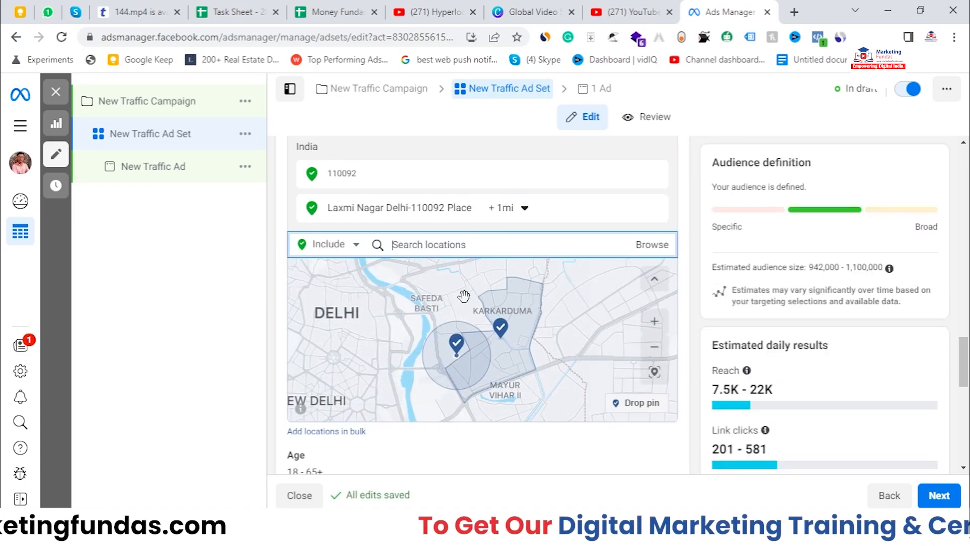
{"action": "left_click", "coordinate": [656, 208]}
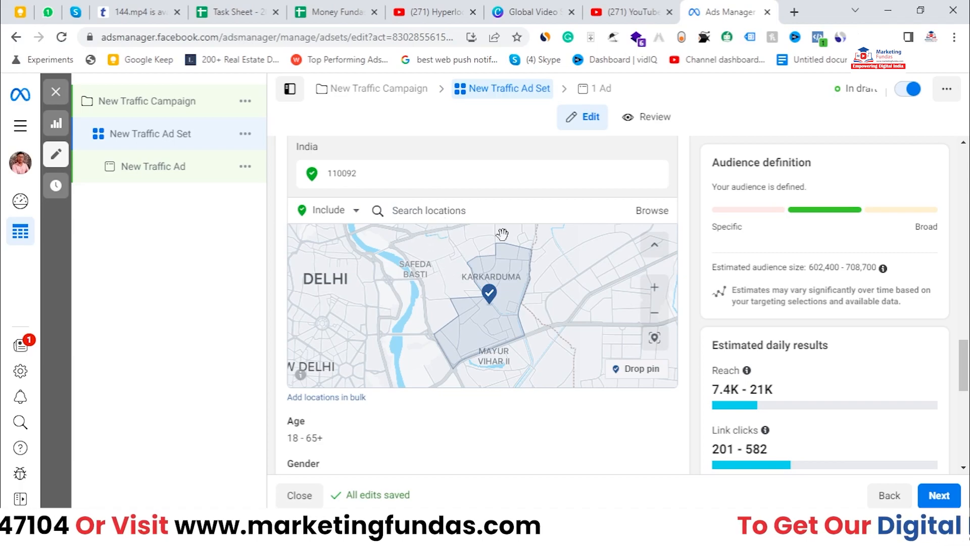
{"action": "left_click_drag", "start_coordinate": [420, 312], "coordinate": [415, 307]}
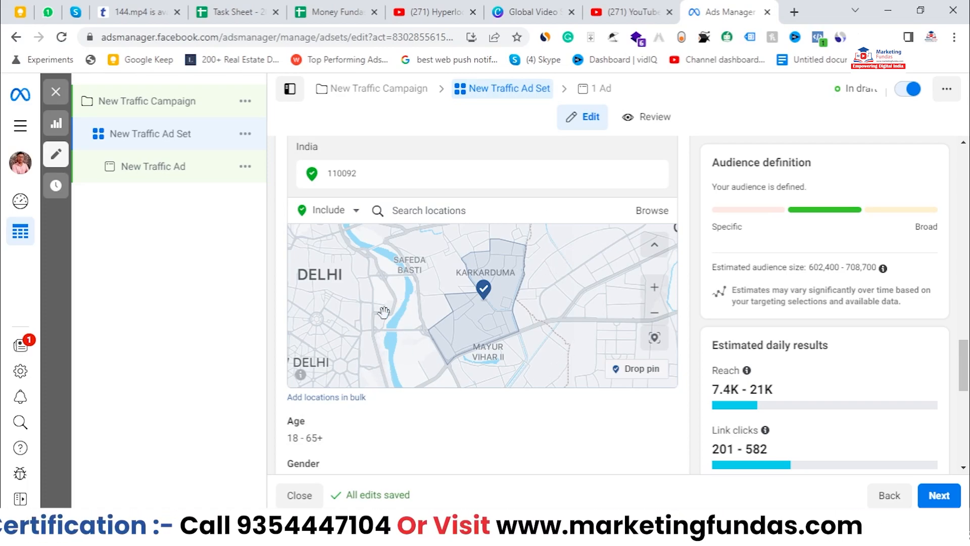
Include the ZIP/postal code 110044 in Delhi as another targeted location.
{"action": "left_click", "coordinate": [458, 202]}
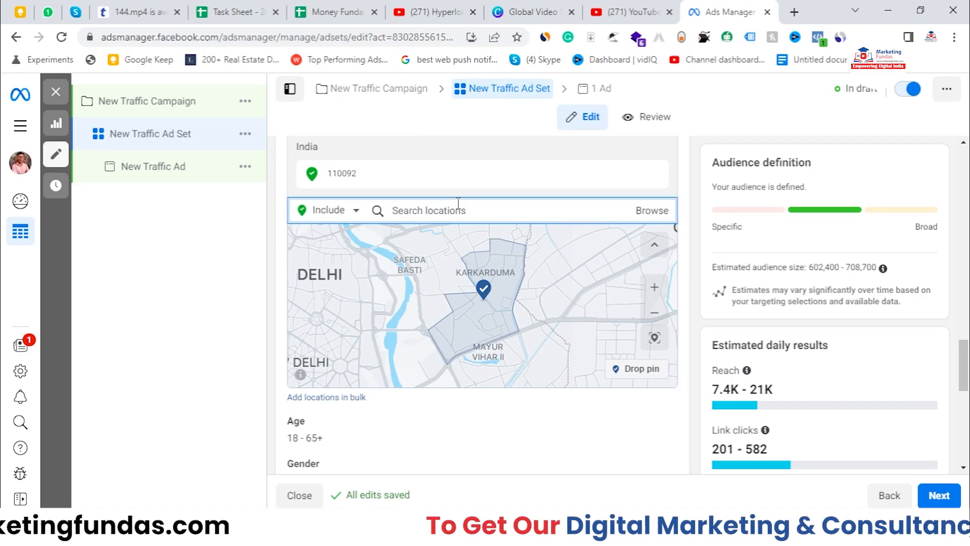
{"action": "type", "text": "110044"}
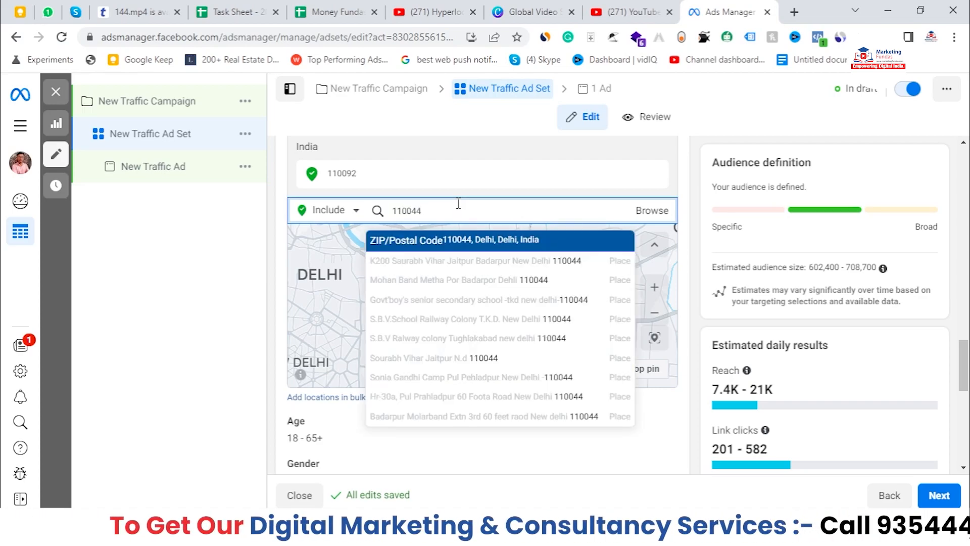
{"action": "left_click", "coordinate": [476, 241]}
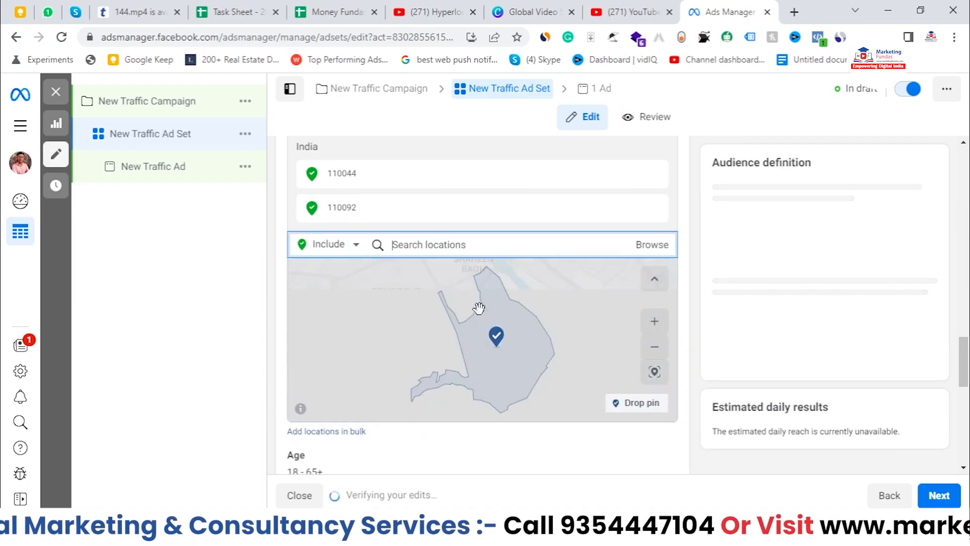
Examine on the map the areas covered by the postal codes 110044 and 110092.
{"action": "scroll", "coordinate": [586, 328], "scroll_direction": "down", "scroll_amount": 4}
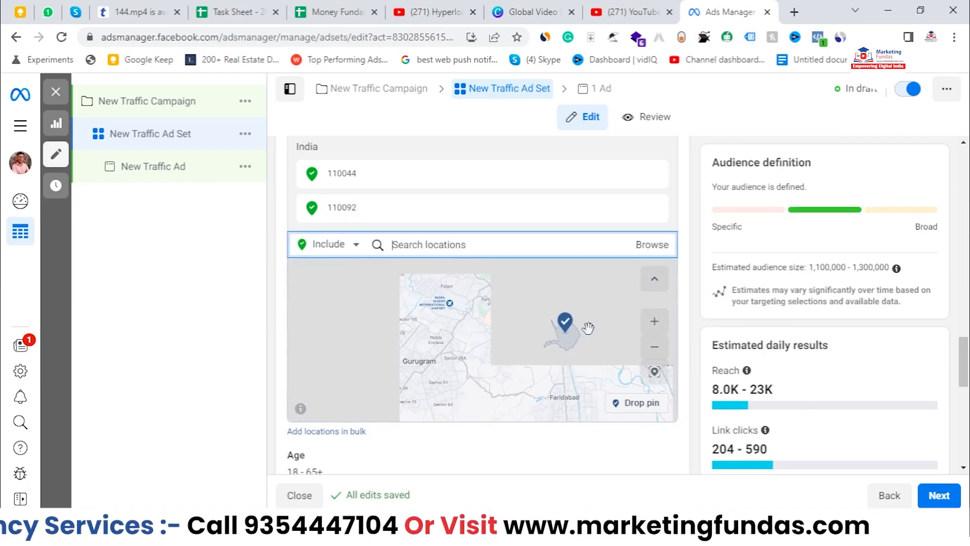
{"action": "scroll", "coordinate": [544, 329], "scroll_direction": "down", "scroll_amount": 1}
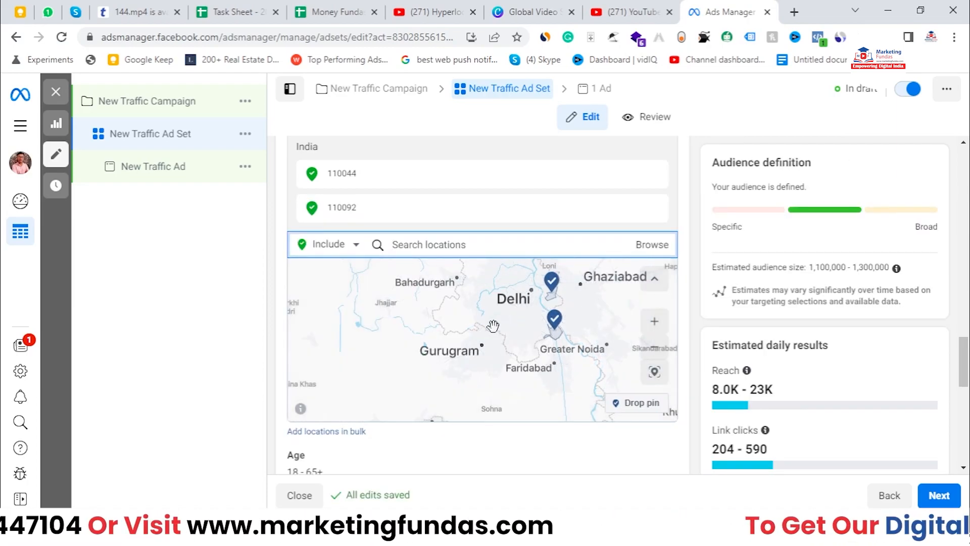
{"action": "left_click_drag", "start_coordinate": [495, 326], "coordinate": [468, 334]}
{"action": "scroll", "coordinate": [481, 331], "scroll_direction": "up", "scroll_amount": 1}
{"action": "scroll", "coordinate": [484, 326], "scroll_direction": "up", "scroll_amount": 3}
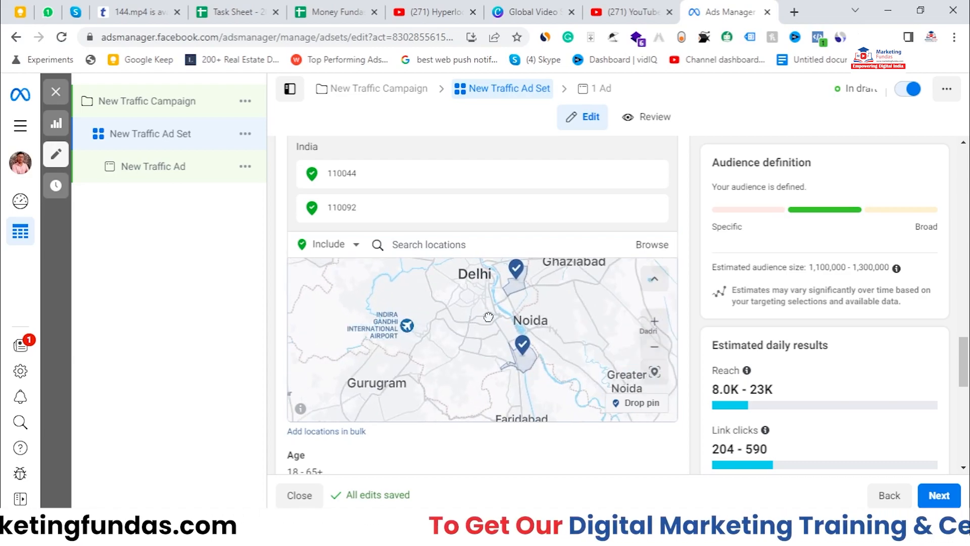
{"action": "left_click_drag", "start_coordinate": [495, 333], "coordinate": [451, 292]}
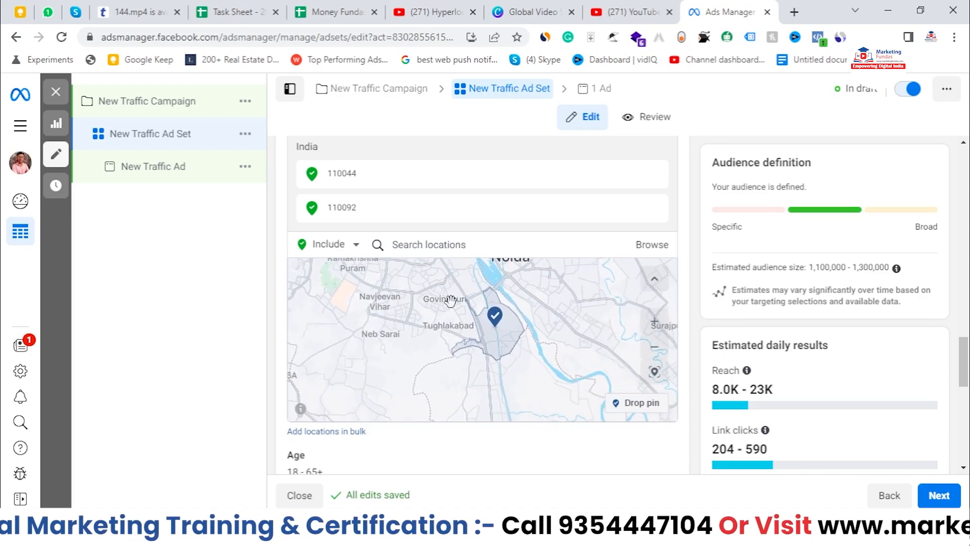
{"action": "scroll", "coordinate": [450, 312], "scroll_direction": "up", "scroll_amount": 1}
{"action": "scroll", "coordinate": [450, 314], "scroll_direction": "down", "scroll_amount": 1}
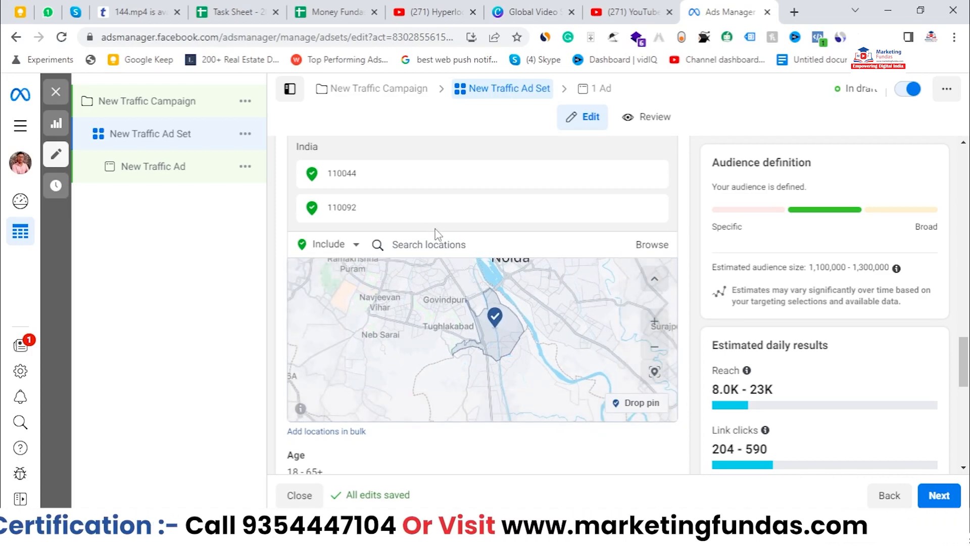
Search the included locations for laxmi nagar and look through the suggested neighborhoods and addresses.
{"action": "left_click", "coordinate": [449, 239]}
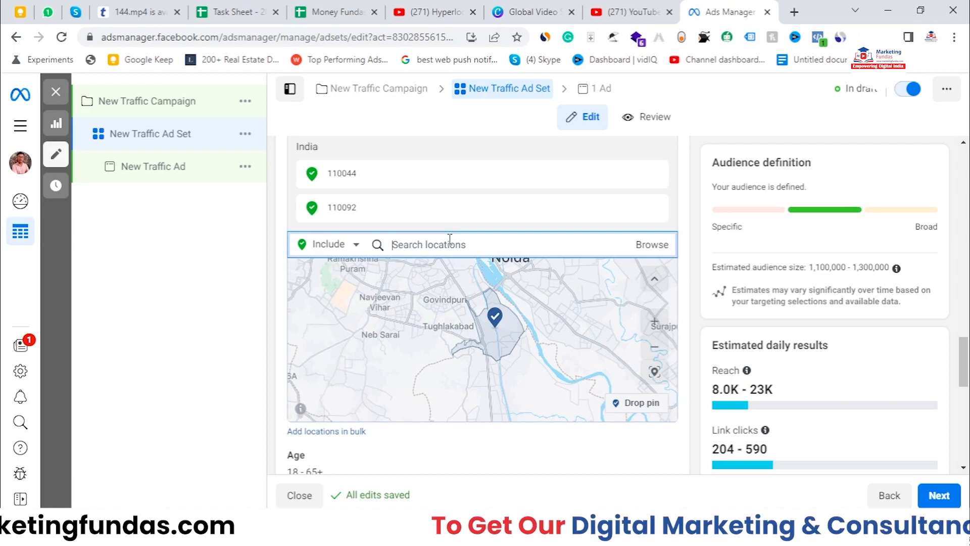
{"action": "type", "text": "lax"}
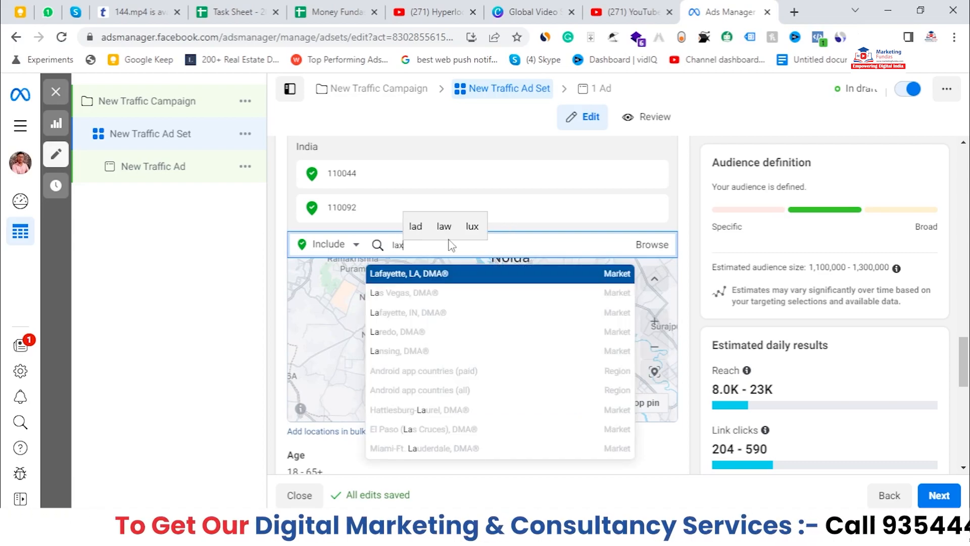
{"action": "type", "text": "mi"}
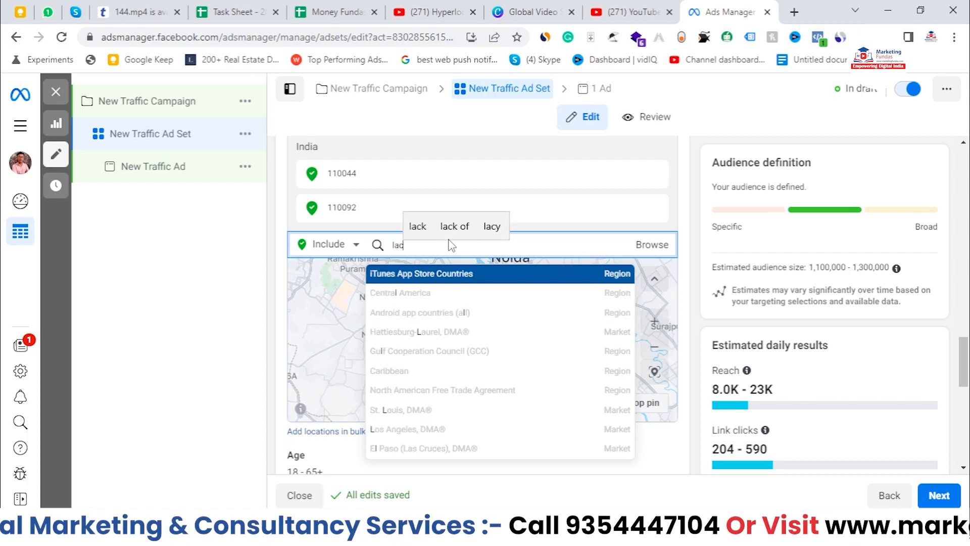
{"action": "type", "text": " nagar"}
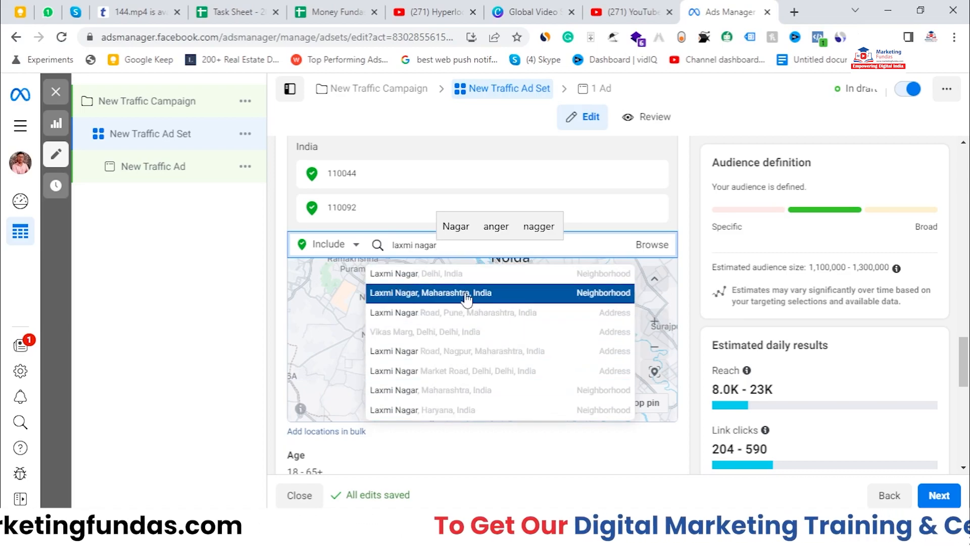
{"action": "left_click_drag", "start_coordinate": [392, 245], "coordinate": [415, 244]}
{"action": "left_click", "coordinate": [415, 244]}
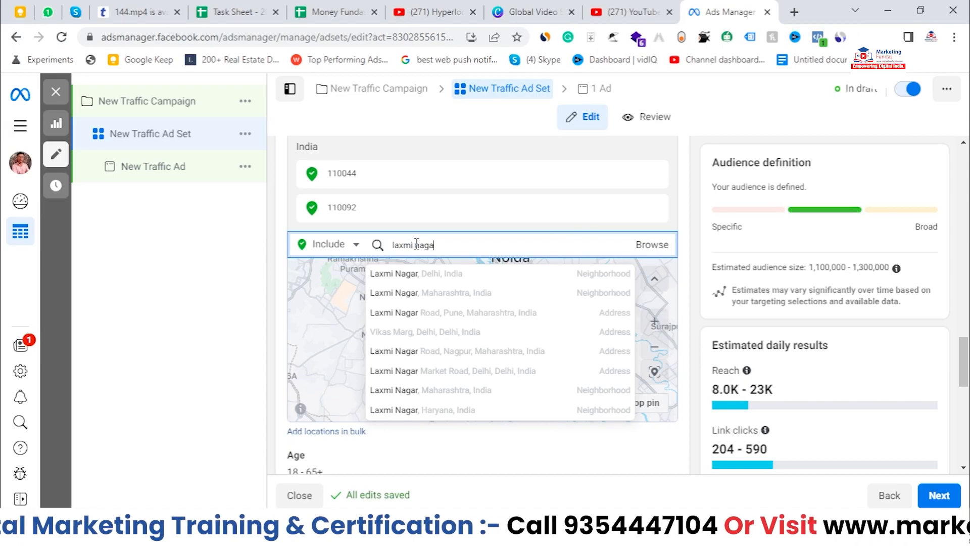
{"action": "key", "text": "ctrl+BackSpace"}
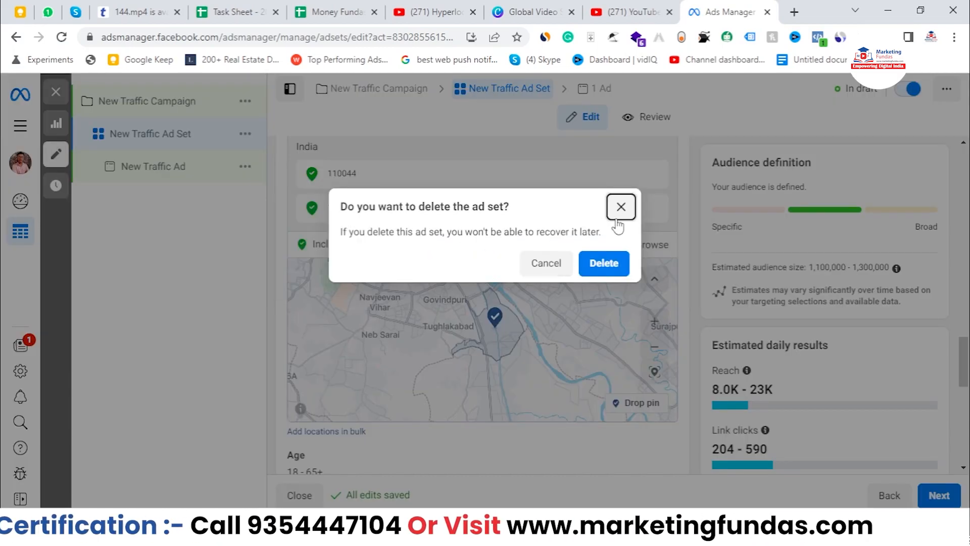
{"action": "left_click", "coordinate": [621, 207]}
{"action": "left_click", "coordinate": [620, 217]}
Replace the location search text with 110092 and include the place Laxmi Nagar Delhi-110092 as another targeted location.
{"action": "left_click", "coordinate": [467, 253]}
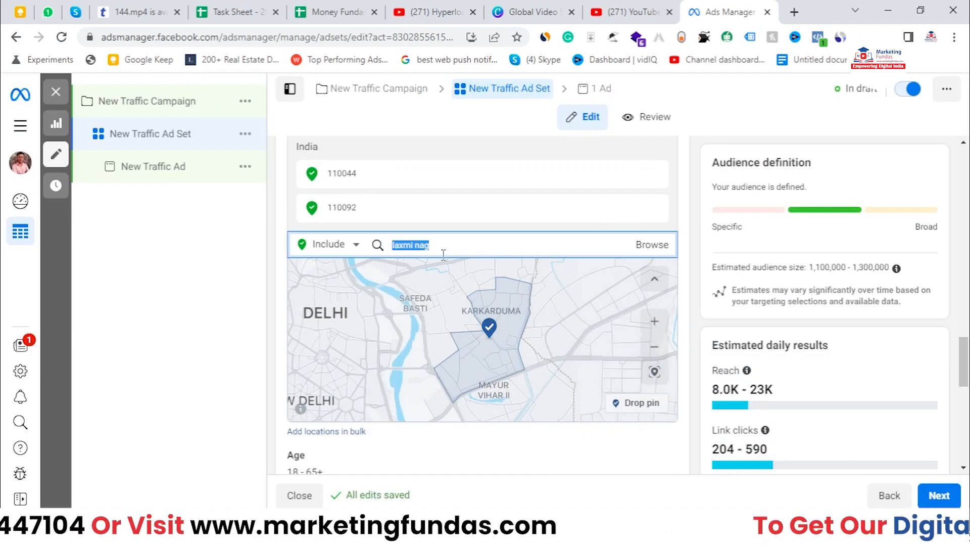
{"action": "key", "text": "BackSpace"}
{"action": "type", "text": "110092"}
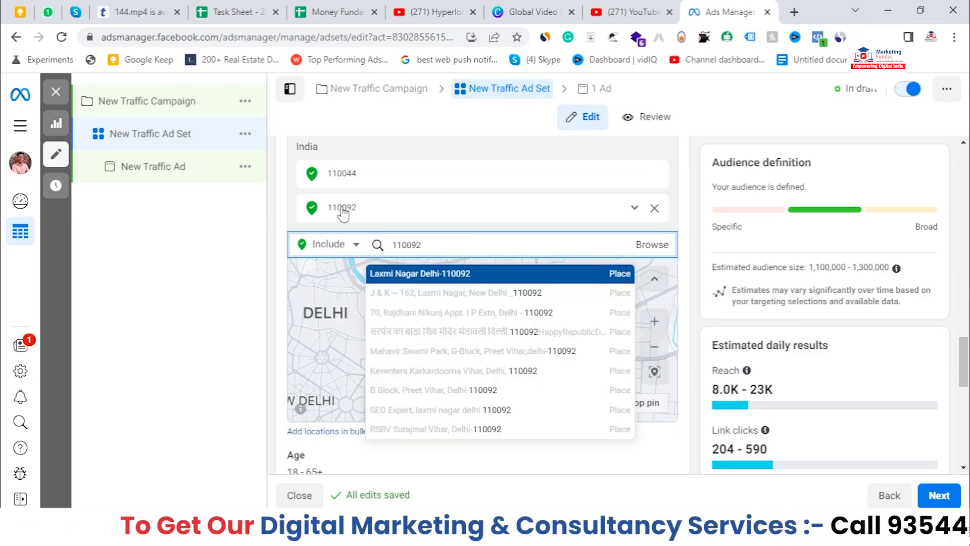
{"action": "left_click", "coordinate": [475, 286]}
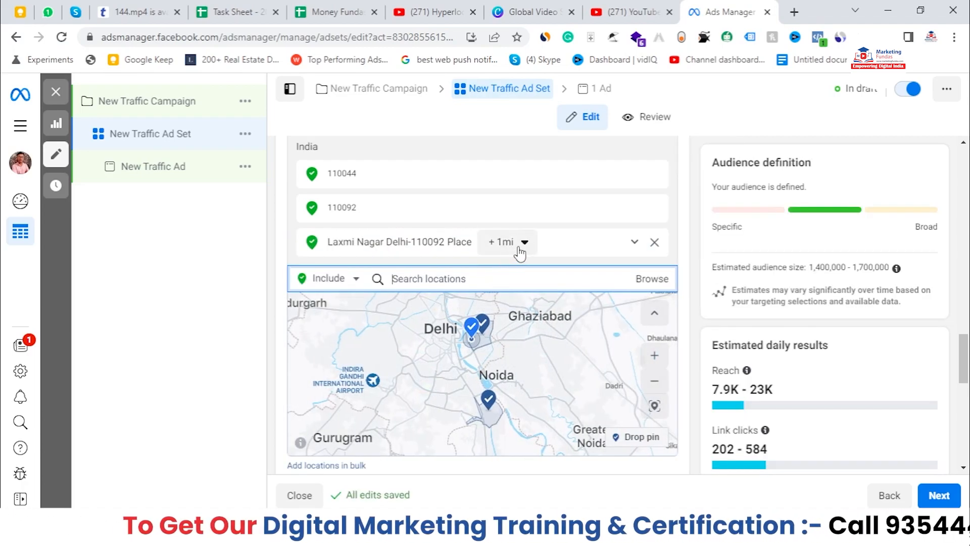
Try a 50 mi radius around the Laxmi Nagar Delhi-110092 place and set it back to 1 mi.
{"action": "scroll", "coordinate": [474, 354], "scroll_direction": "up", "scroll_amount": 5}
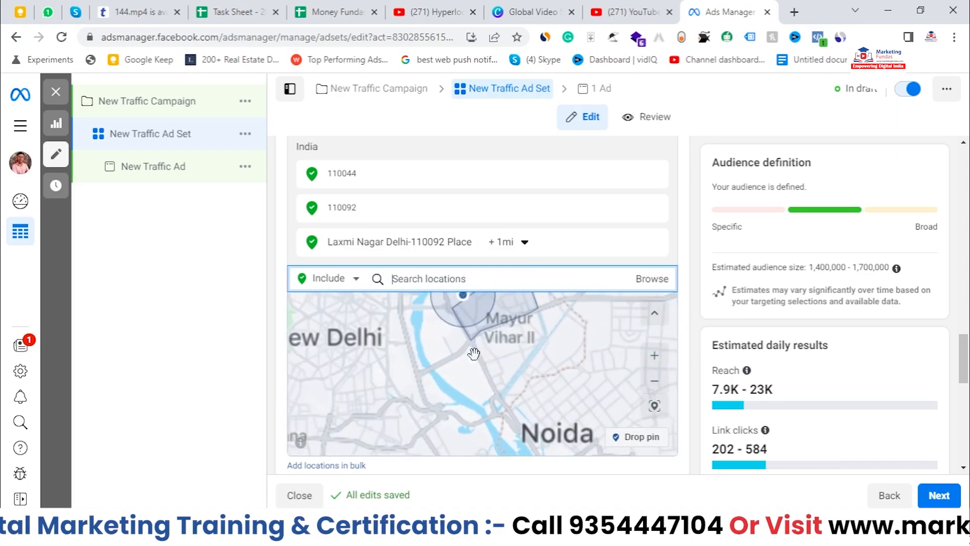
{"action": "left_click_drag", "start_coordinate": [474, 354], "coordinate": [480, 426]}
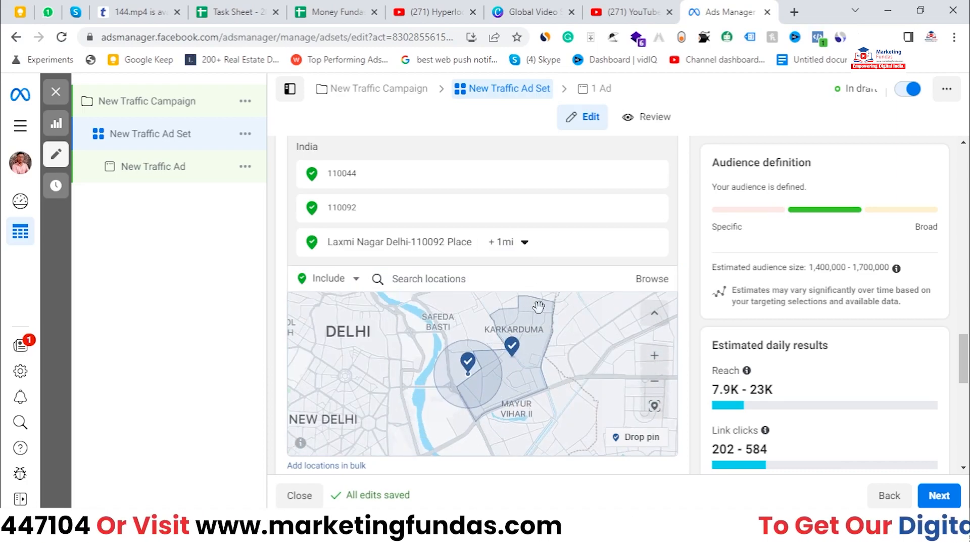
{"action": "mouse_move", "coordinate": [476, 424]}
{"action": "left_mouse_down"}
{"action": "mouse_move", "coordinate": [459, 427]}
{"action": "mouse_move", "coordinate": [469, 419]}
{"action": "left_mouse_up"}
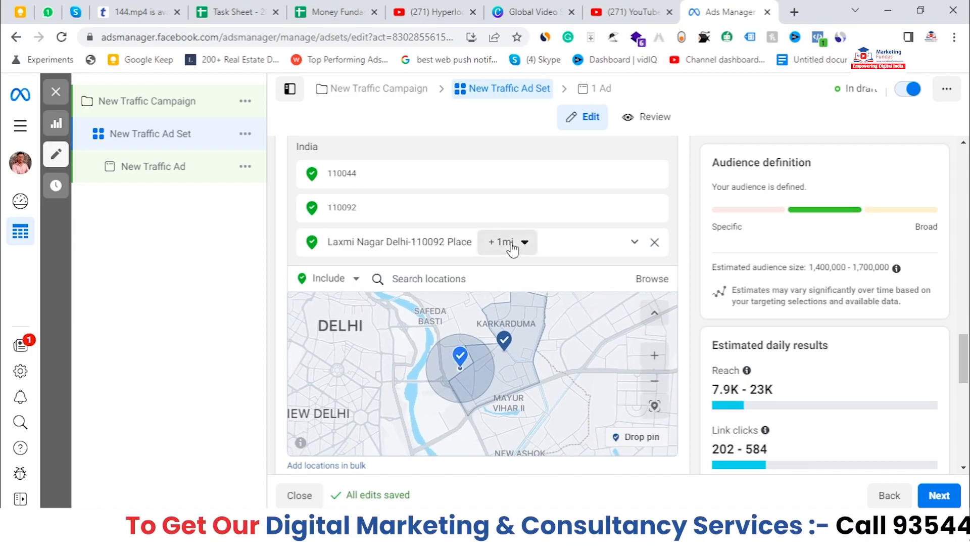
{"action": "left_click", "coordinate": [510, 243]}
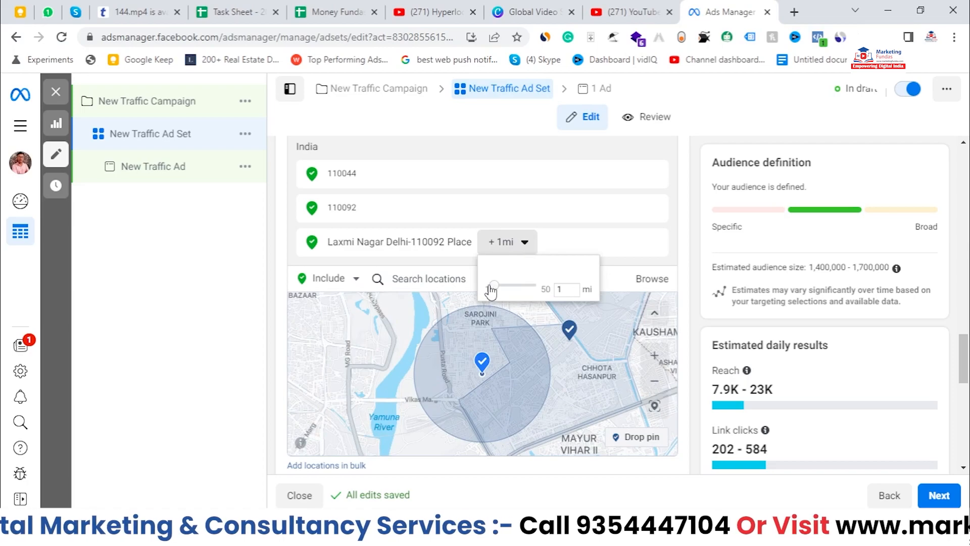
{"action": "left_click_drag", "start_coordinate": [494, 293], "coordinate": [546, 289]}
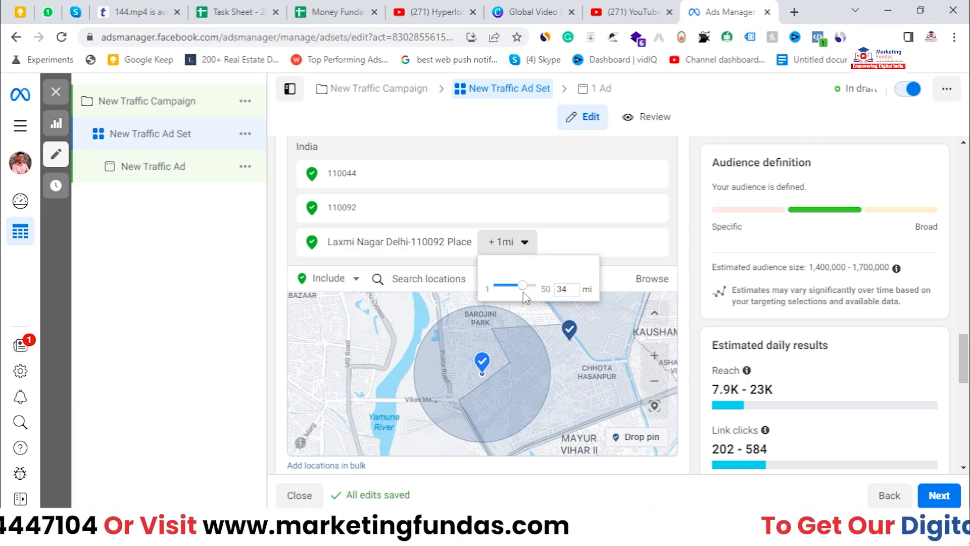
{"action": "left_click_drag", "start_coordinate": [505, 294], "coordinate": [547, 289]}
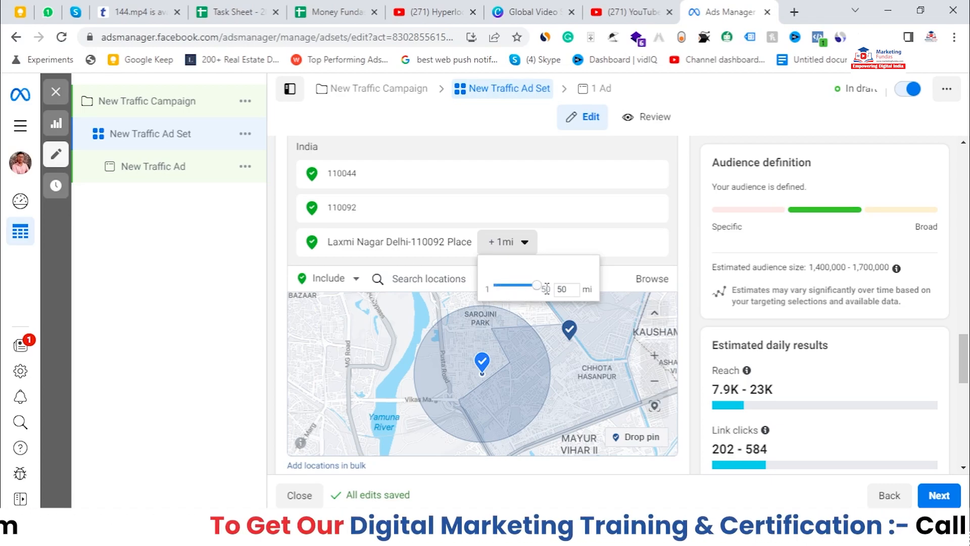
{"action": "left_click", "coordinate": [526, 316]}
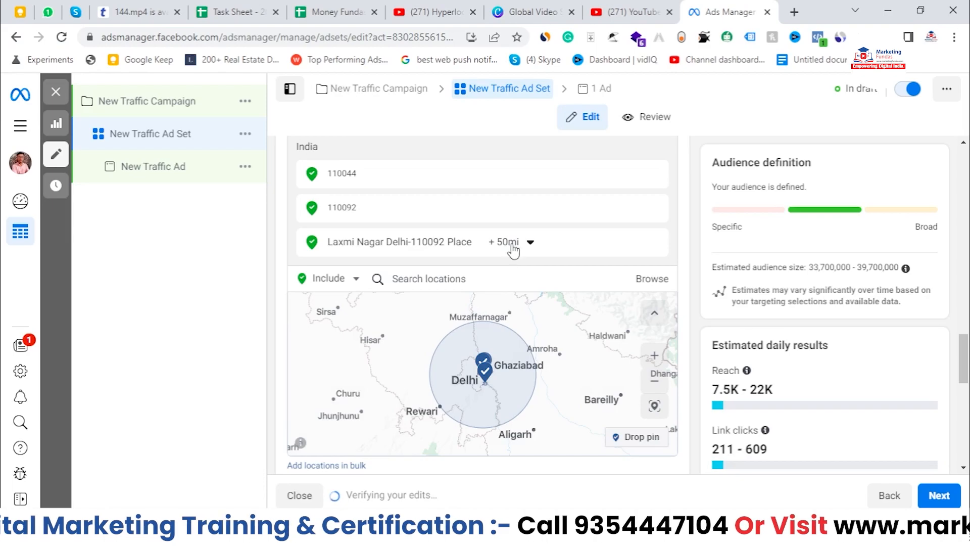
{"action": "left_click", "coordinate": [511, 242]}
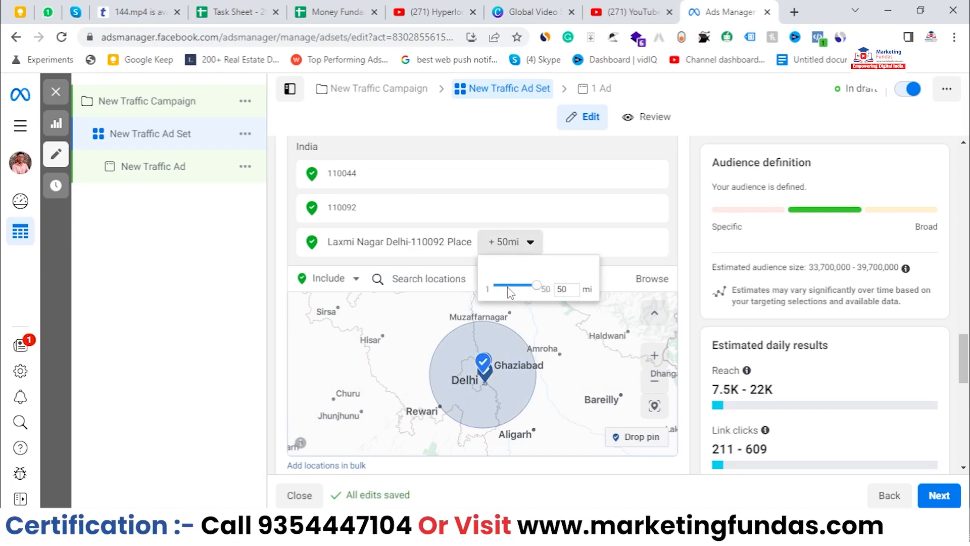
{"action": "left_click_drag", "start_coordinate": [528, 292], "coordinate": [492, 286]}
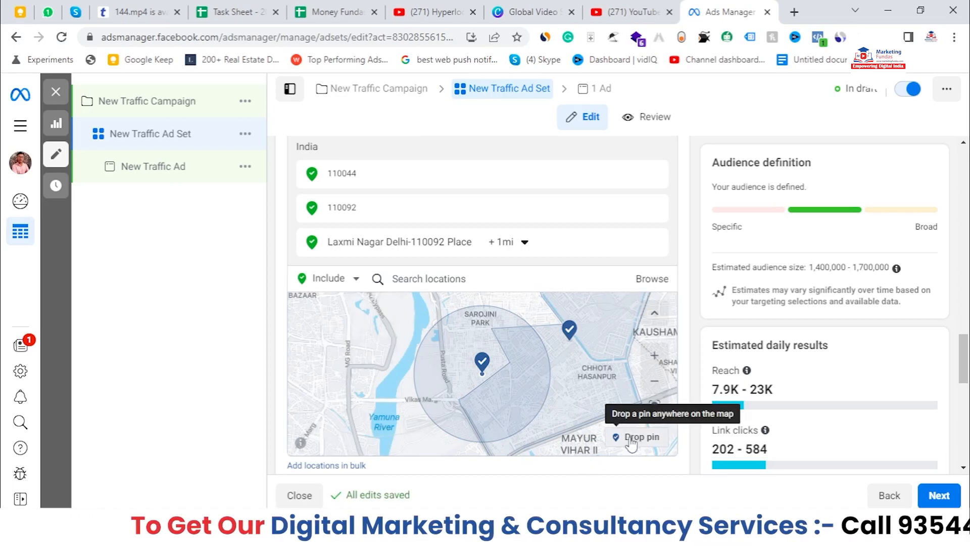
Drop a location pin on central Delhi, just north of the New Delhi label on the map.
{"action": "left_click", "coordinate": [655, 384]}
{"action": "left_click", "coordinate": [655, 384]}
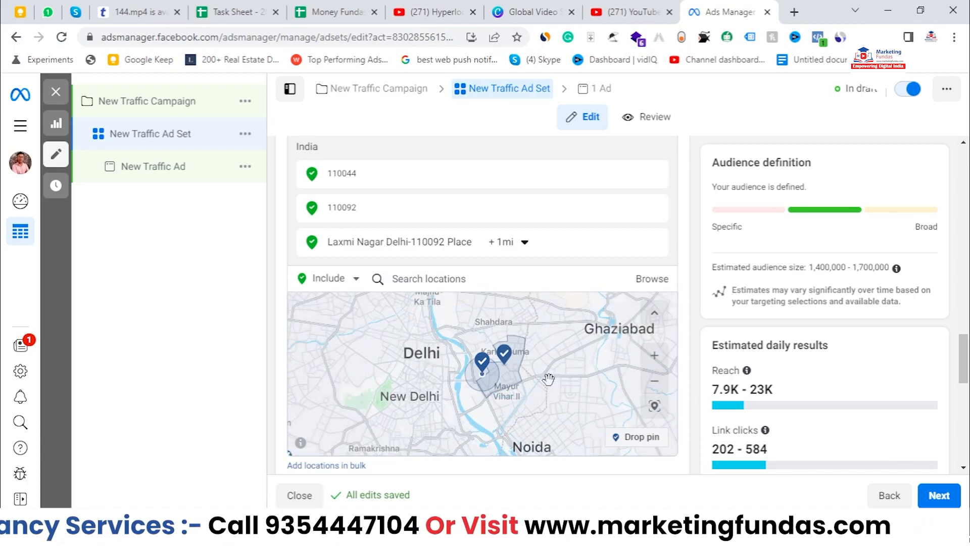
{"action": "left_click_drag", "start_coordinate": [590, 392], "coordinate": [608, 392]}
{"action": "left_click_drag", "start_coordinate": [452, 391], "coordinate": [487, 388]}
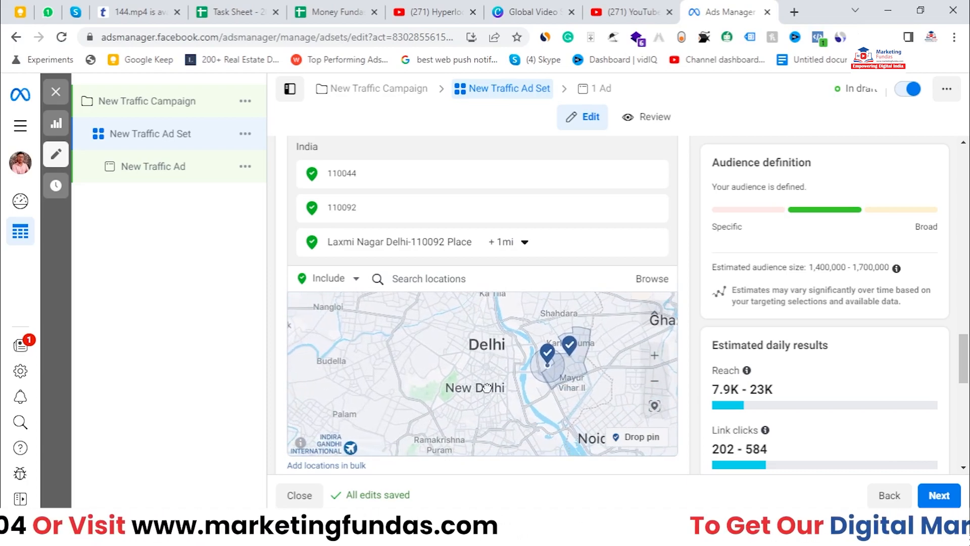
{"action": "left_click", "coordinate": [640, 439]}
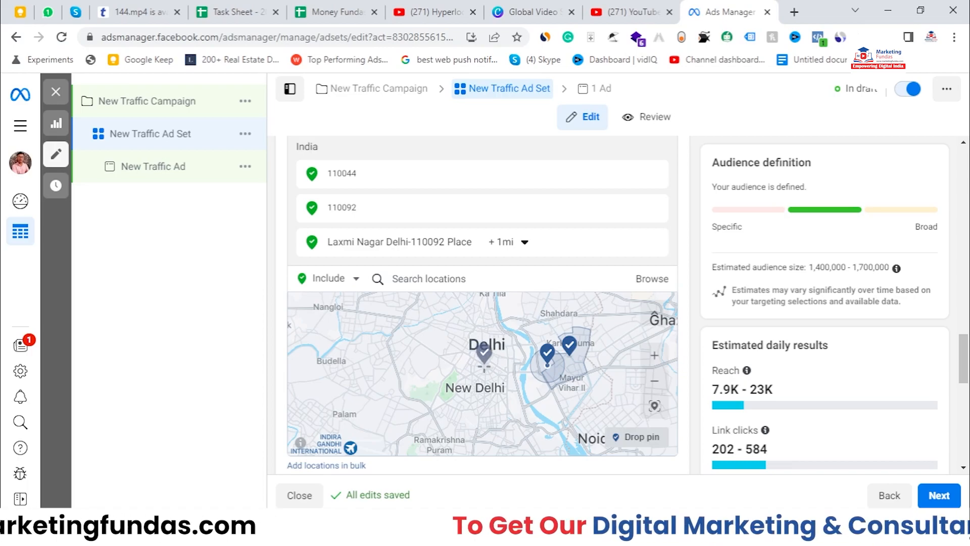
{"action": "left_click", "coordinate": [485, 366]}
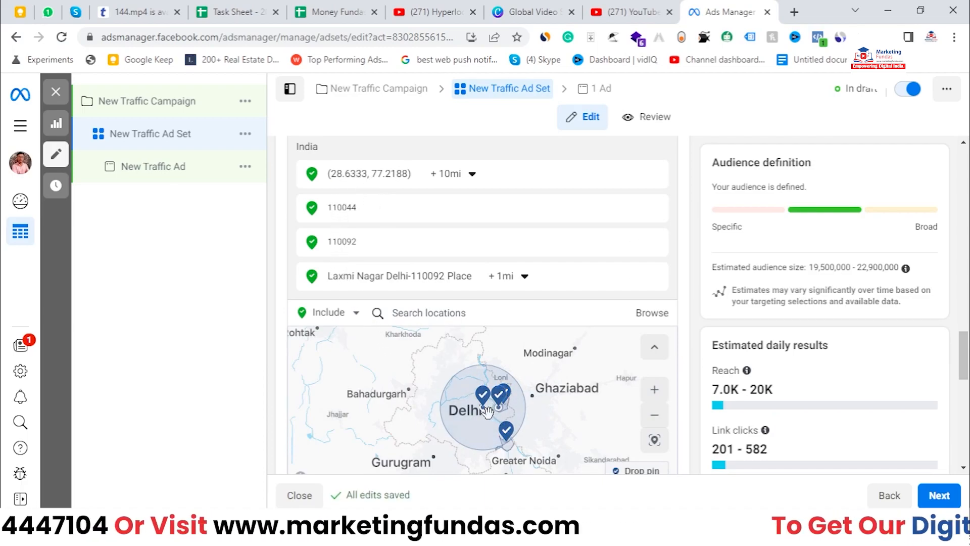
Set the radius around the dropped central Delhi pin to 1 mi.
{"action": "left_click", "coordinate": [471, 174]}
{"action": "left_click_drag", "start_coordinate": [444, 218], "coordinate": [433, 237]}
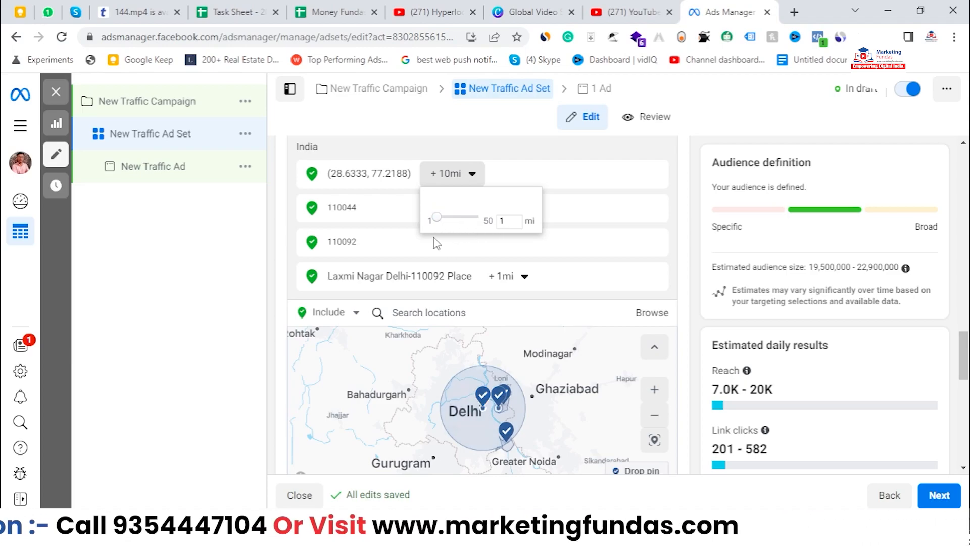
{"action": "left_click", "coordinate": [480, 363]}
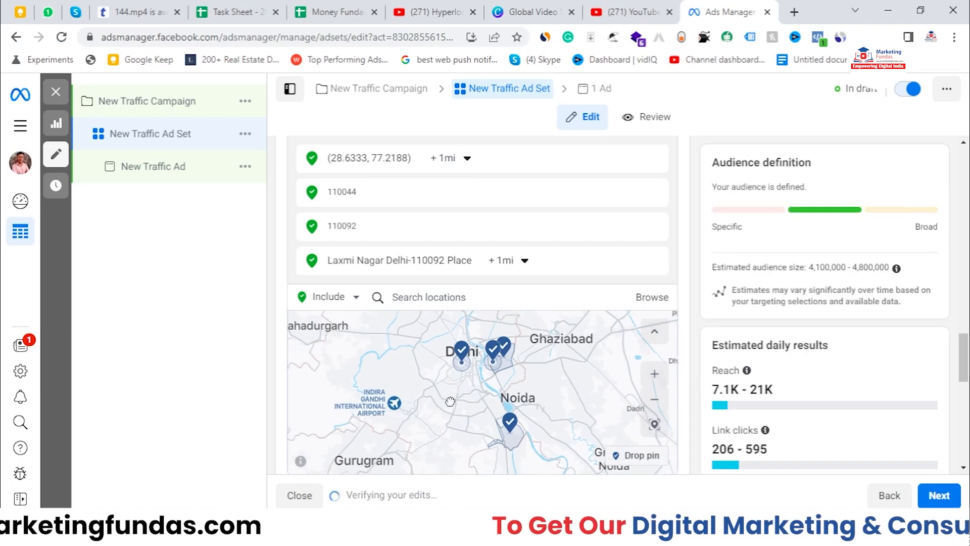